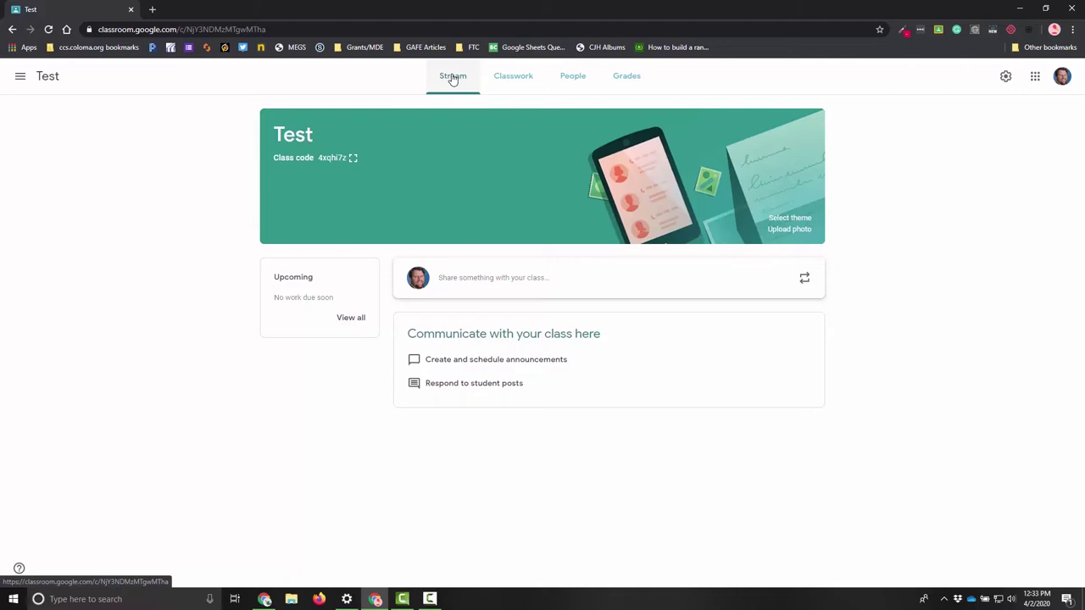
Step: From the Test class's Classwork page, start a new blank assignment via Create > Assignment
left_click(500, 79)
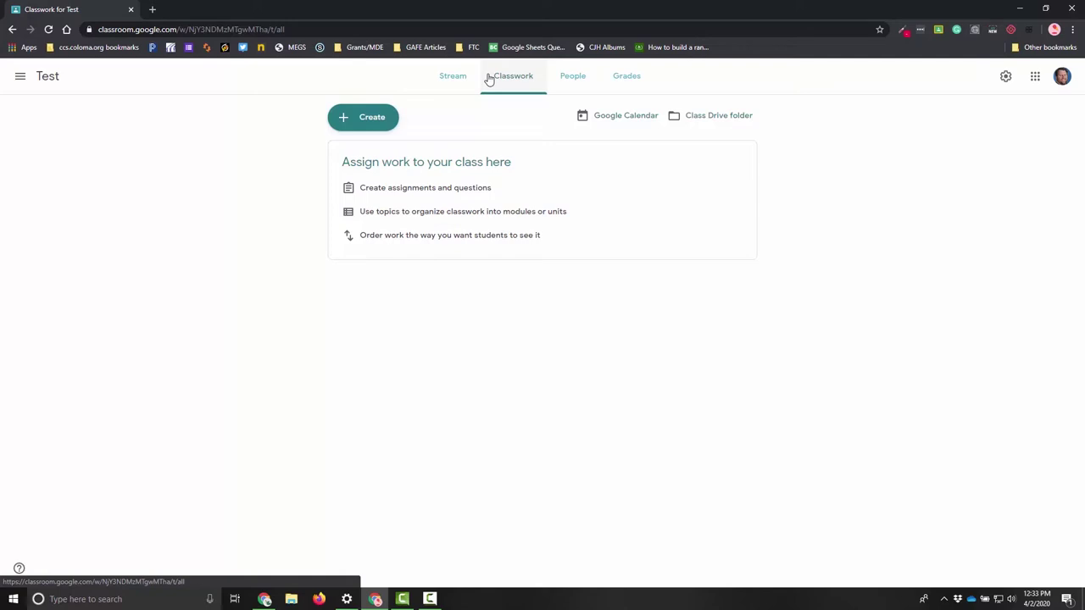
left_click(380, 124)
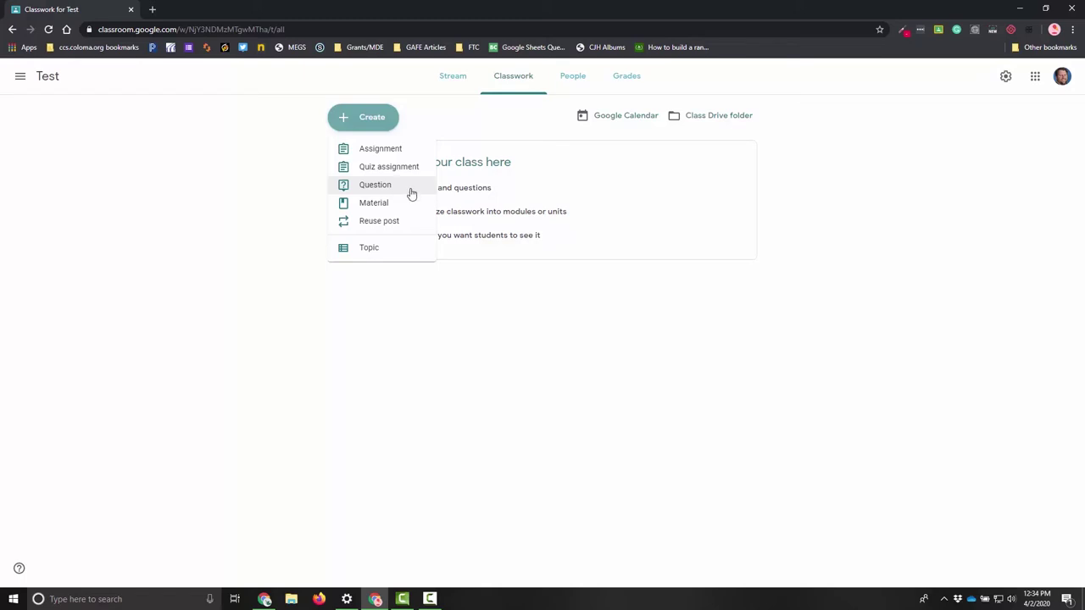
left_click(393, 153)
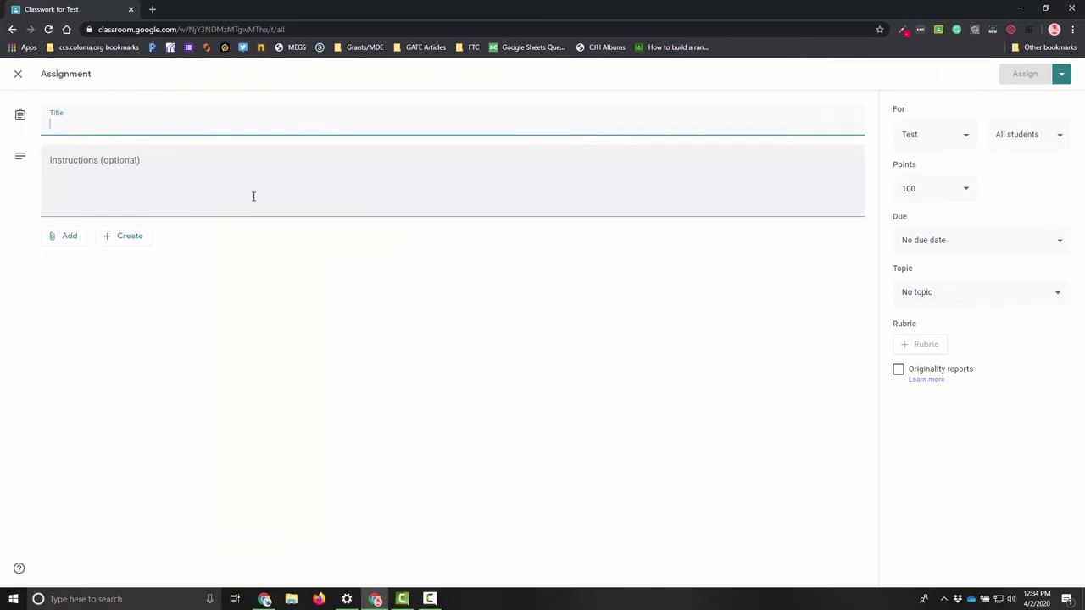
Step: Title the assignment 'Test' and bring up the Add menu for attachments
type("Test")
left_click(185, 174)
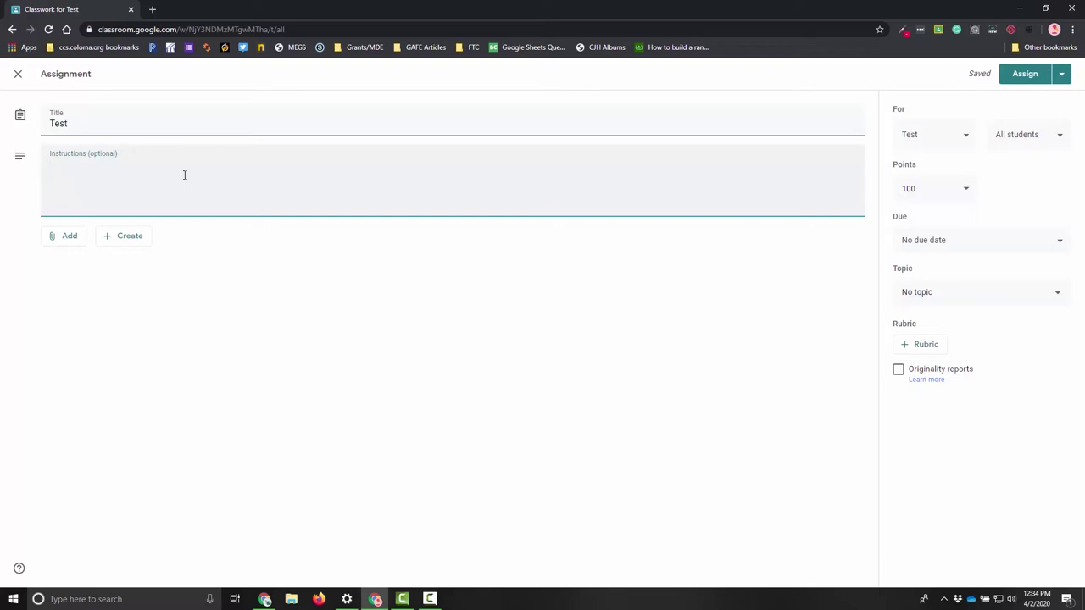
left_click(76, 244)
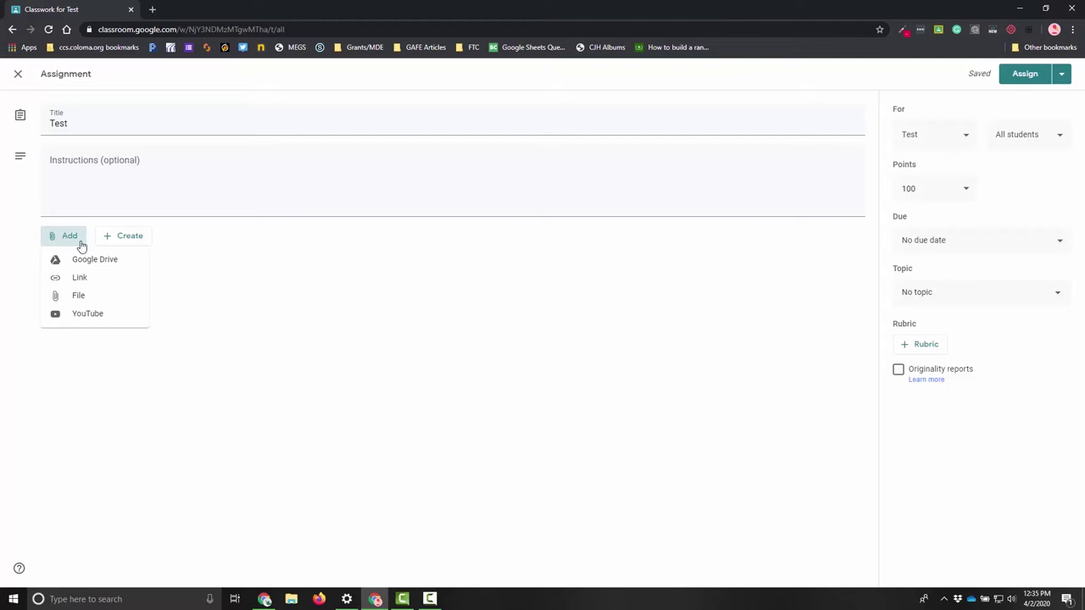
Step: Attach the 'Distance Google Classroom' slides from Google Drive, keeping 'Students can view file'
left_click(91, 260)
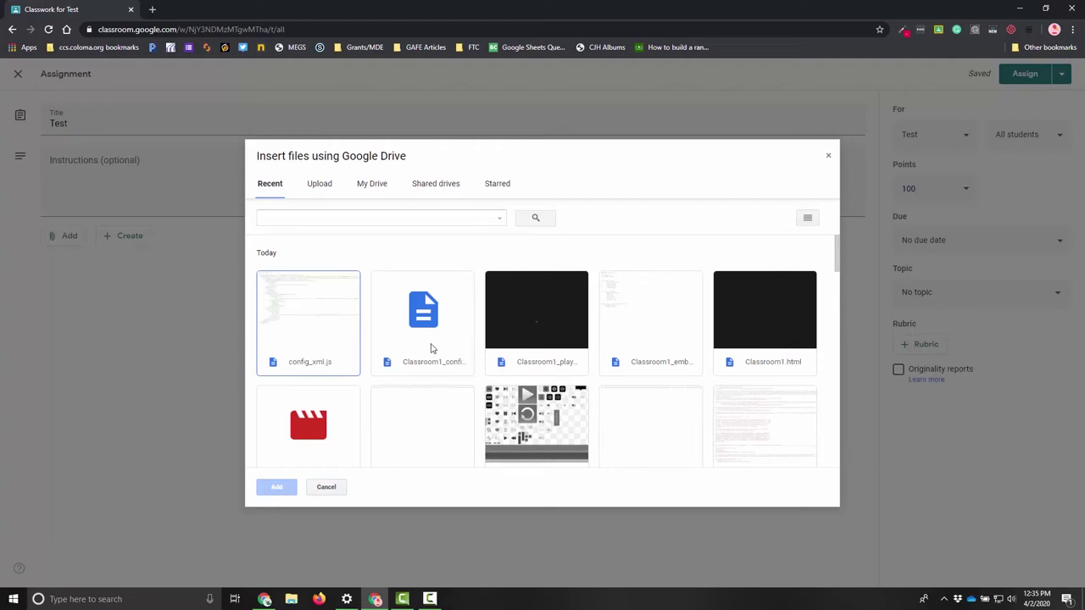
scroll(431, 347, "down", 5)
left_click(742, 398)
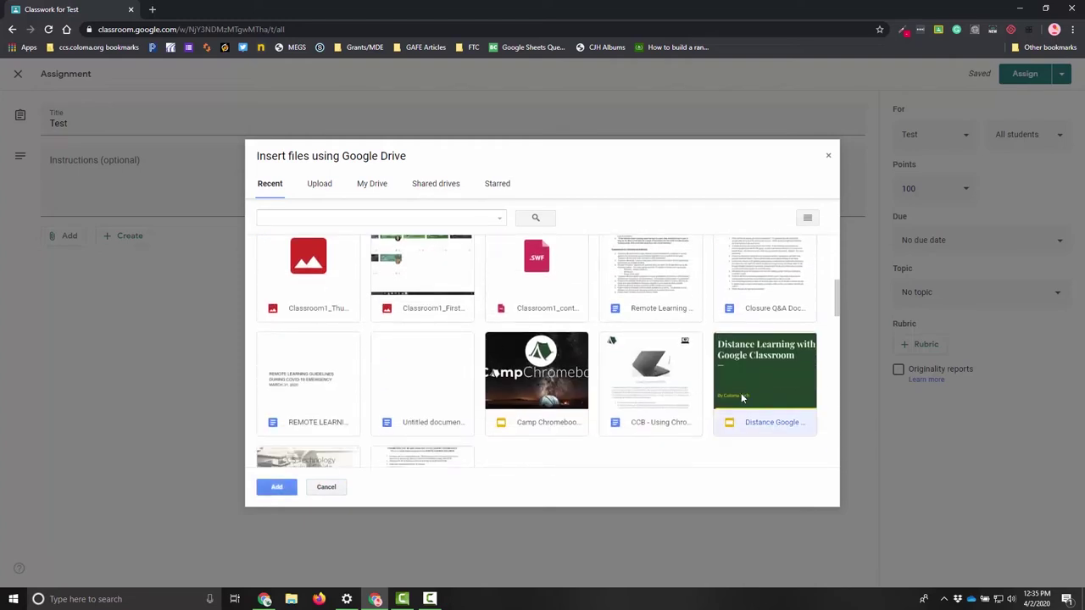
left_click(280, 489)
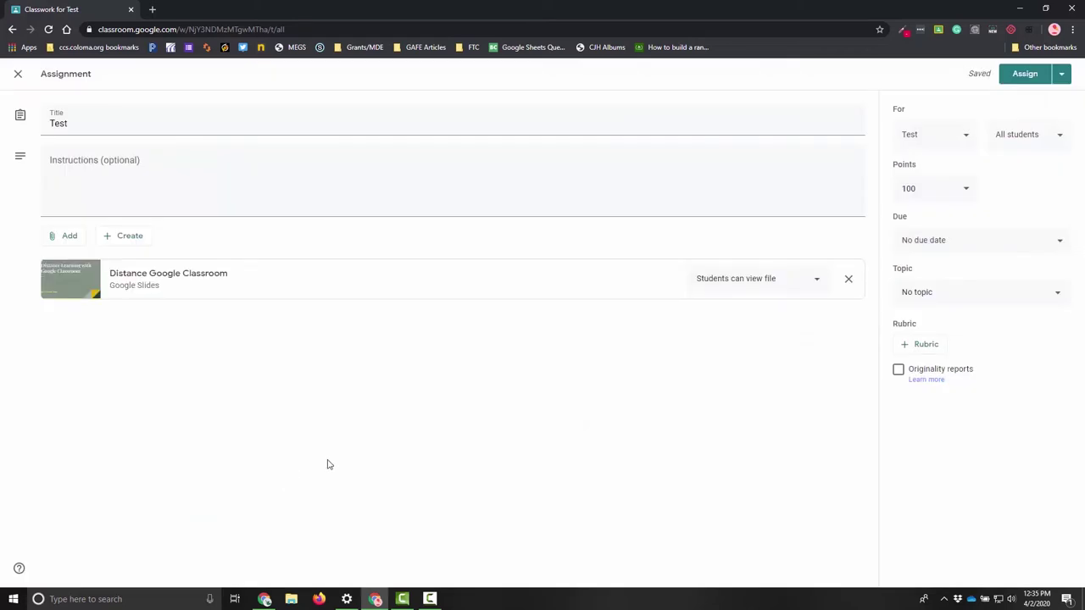
left_click(787, 284)
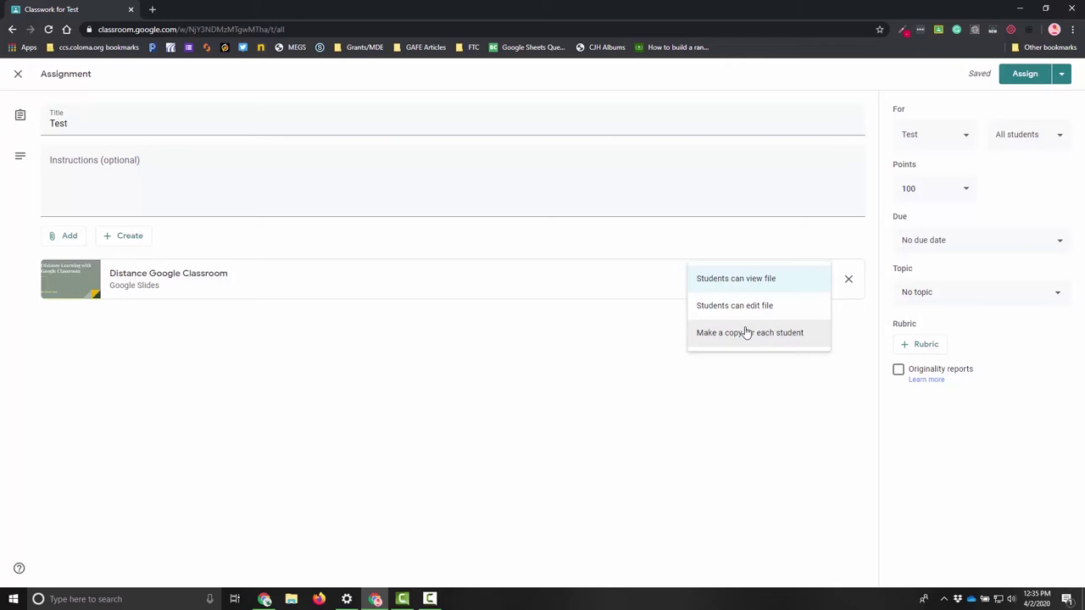
left_click(638, 376)
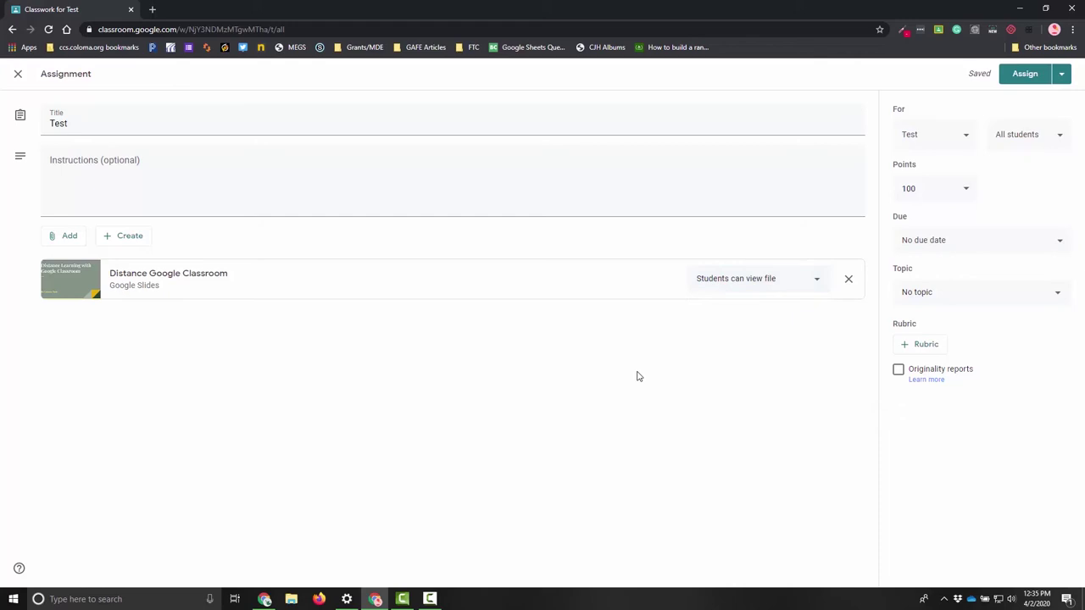
left_click(963, 140)
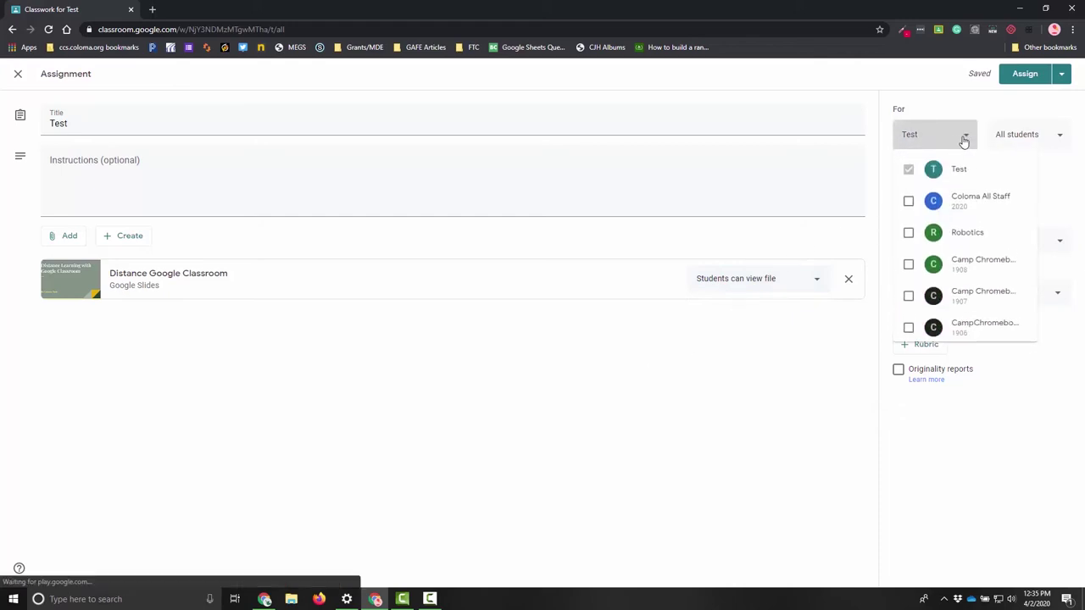
left_click(908, 202)
left_click(909, 234)
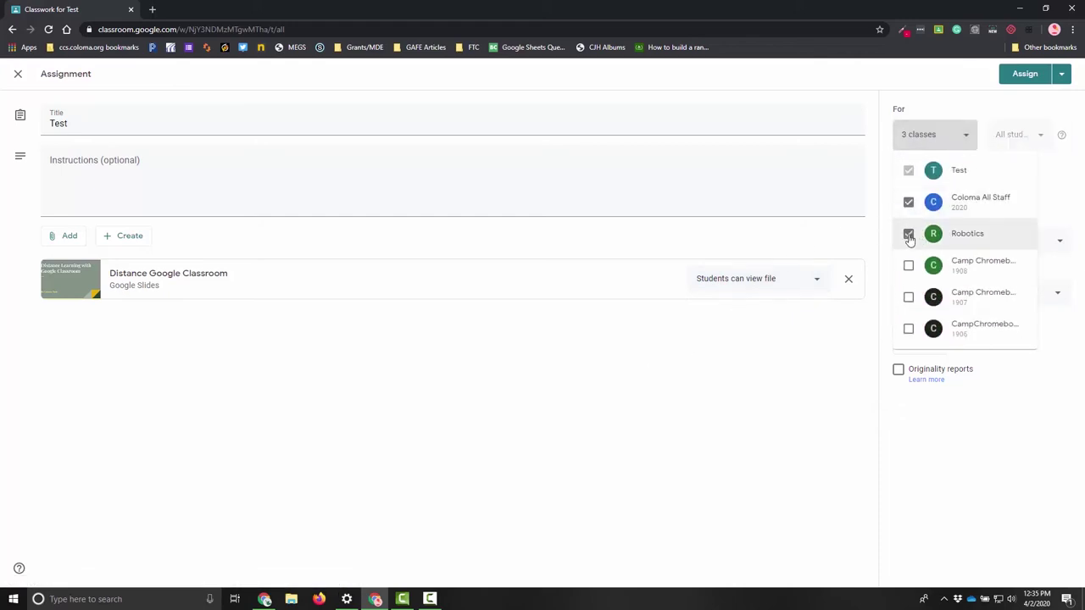
left_click(908, 266)
left_click(908, 297)
left_click(908, 328)
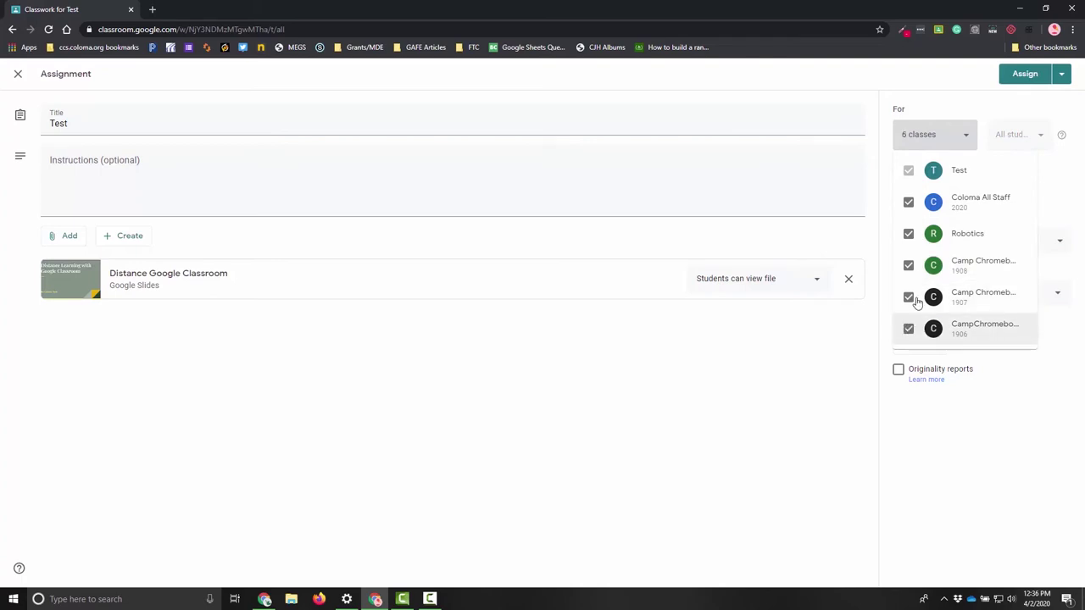
left_click(908, 202)
left_click(909, 234)
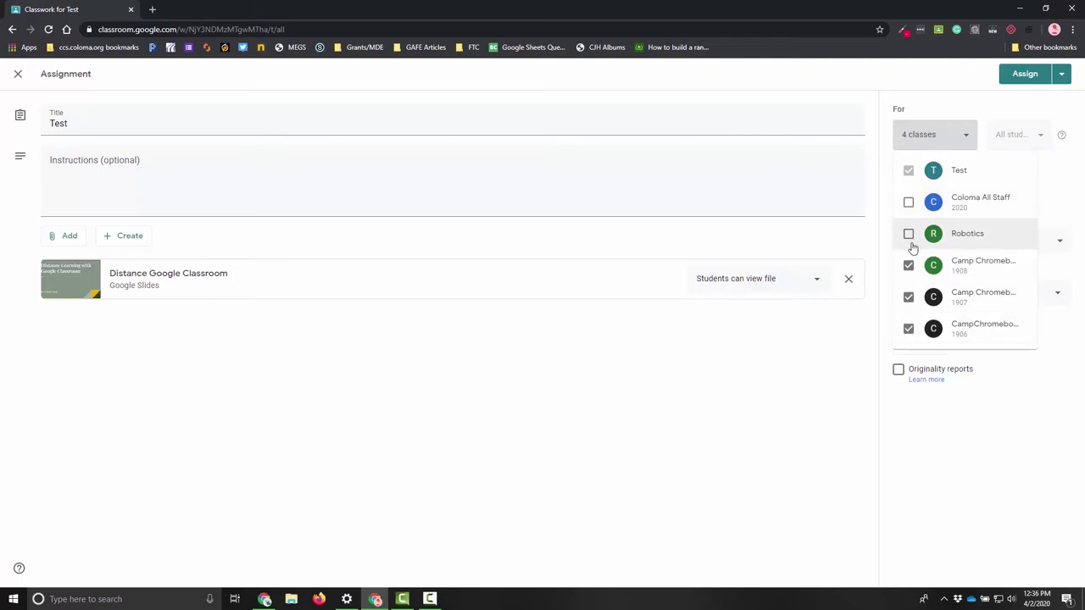
left_click(908, 265)
left_click(908, 297)
left_click(908, 328)
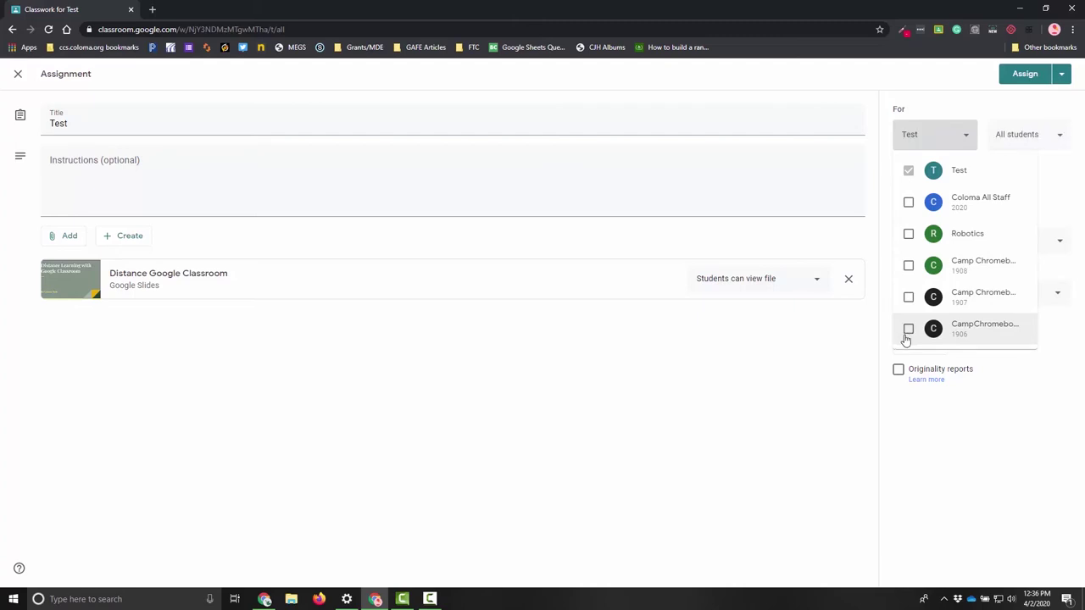
left_click(951, 143)
left_click(1026, 146)
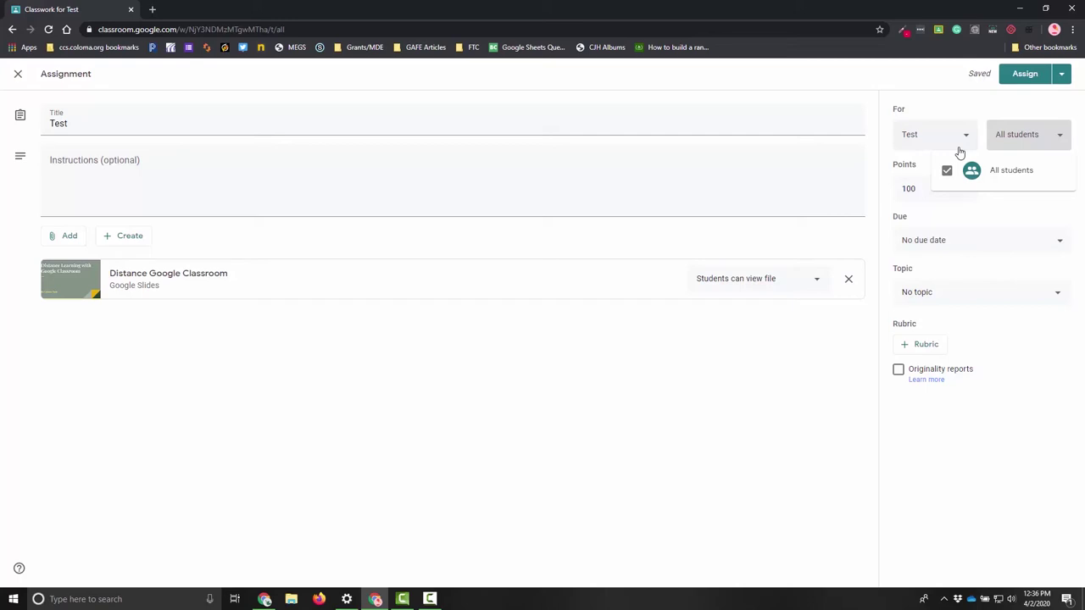
left_click(914, 186)
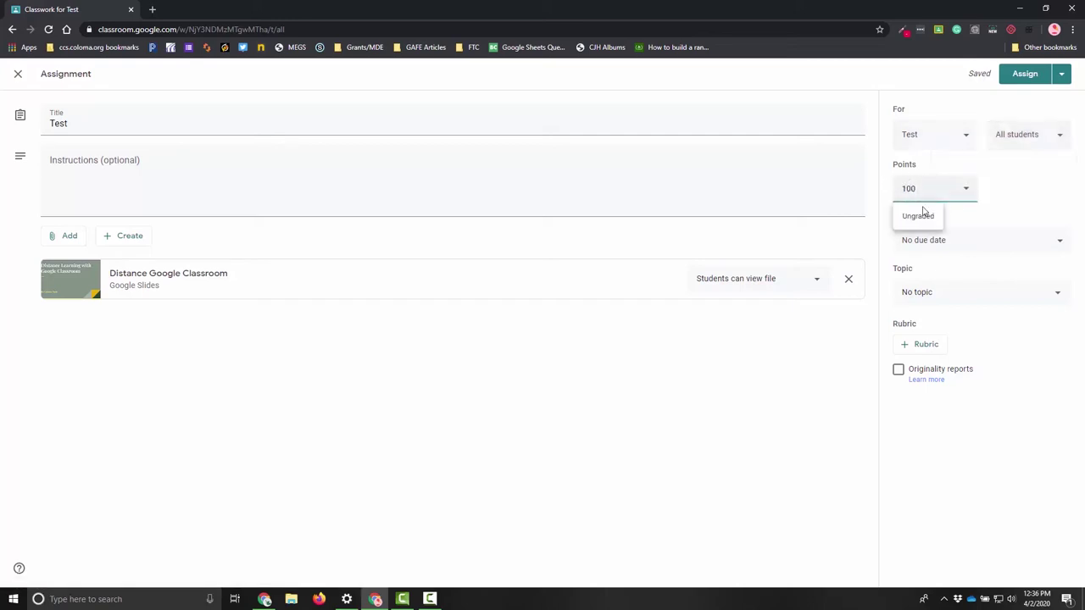
left_click(969, 240)
left_click(986, 265)
left_click(964, 293)
left_click(969, 262)
left_click(1062, 78)
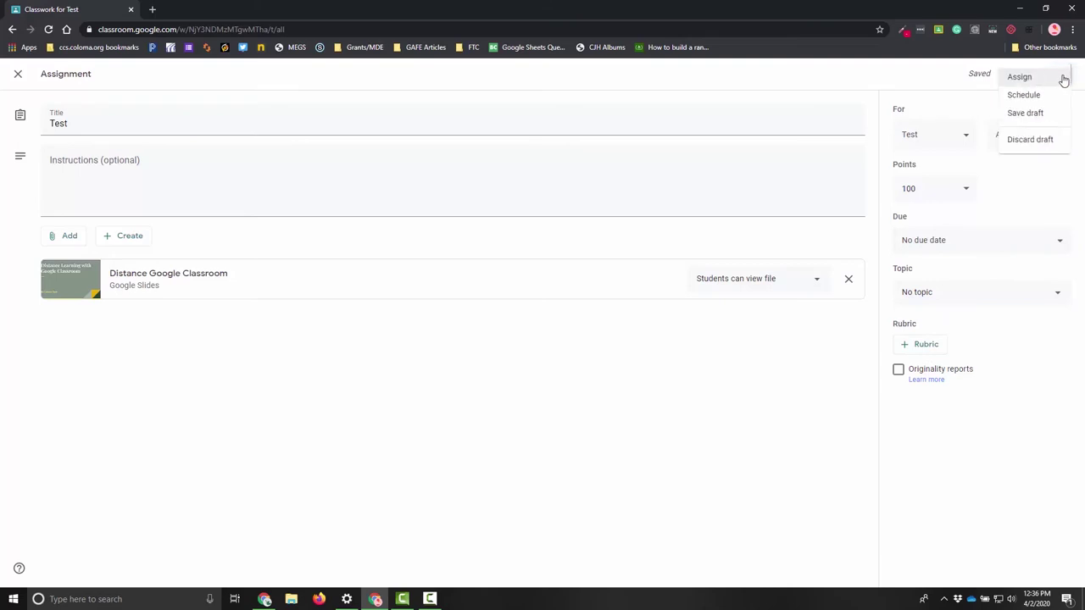
left_click(1025, 78)
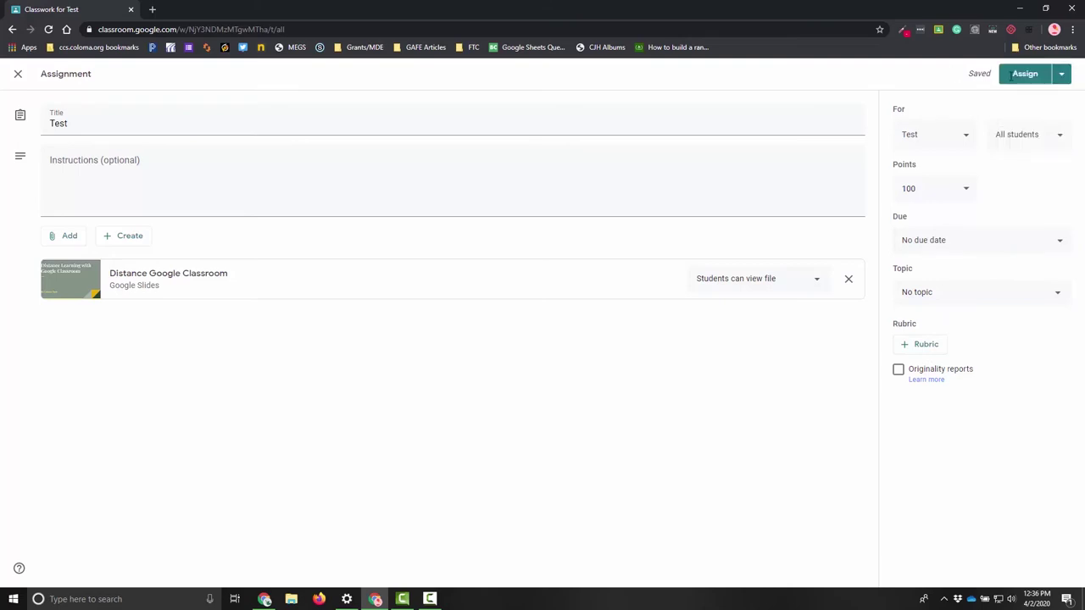
left_click(1060, 78)
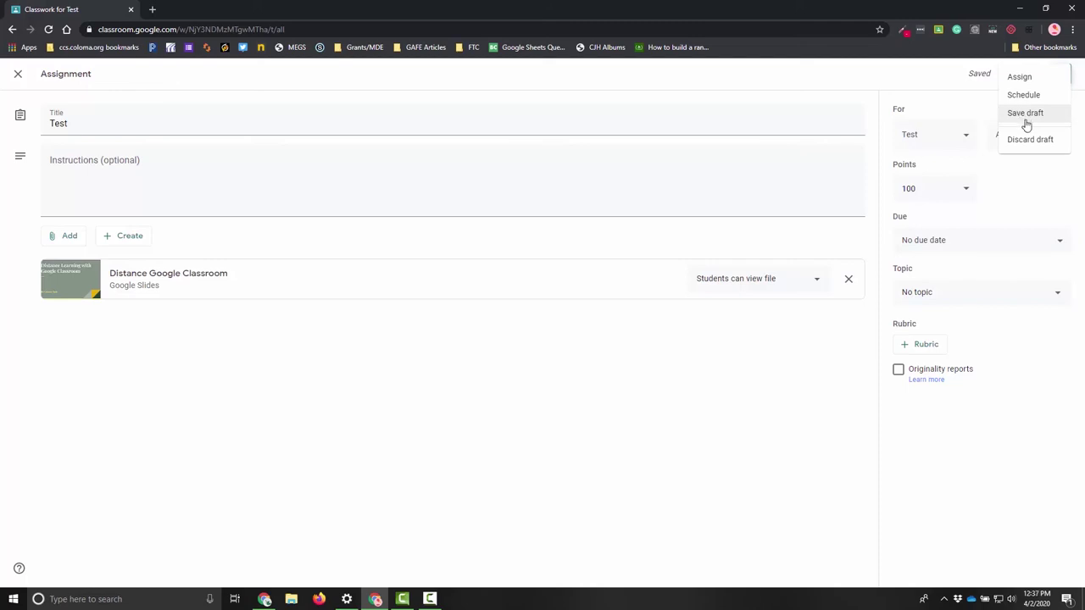
left_click(1027, 184)
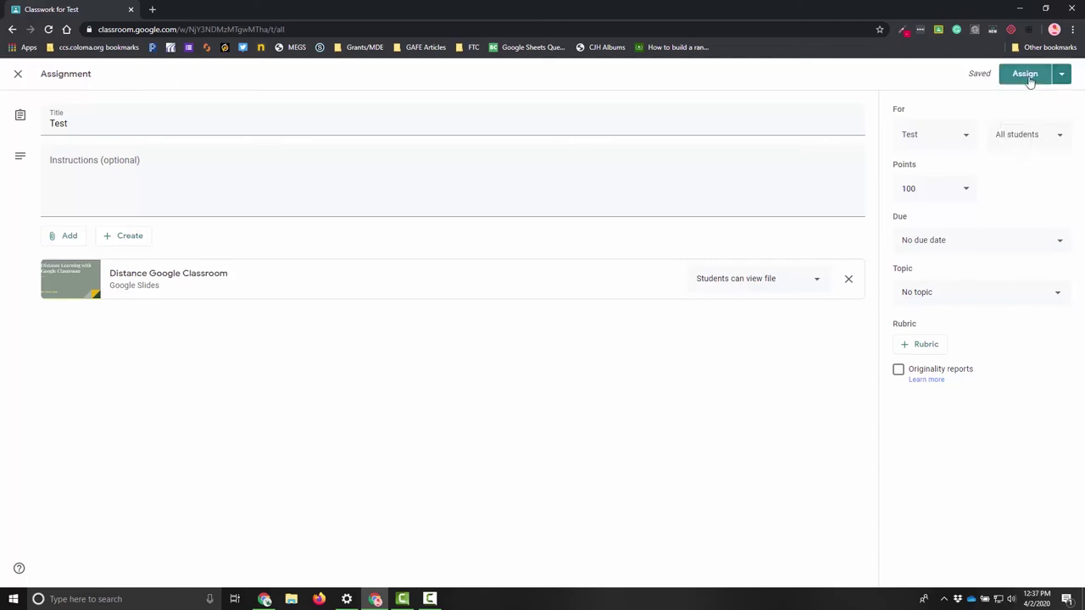
Step: Assign the Test assignment, then view its student work and instructions
left_click(1028, 76)
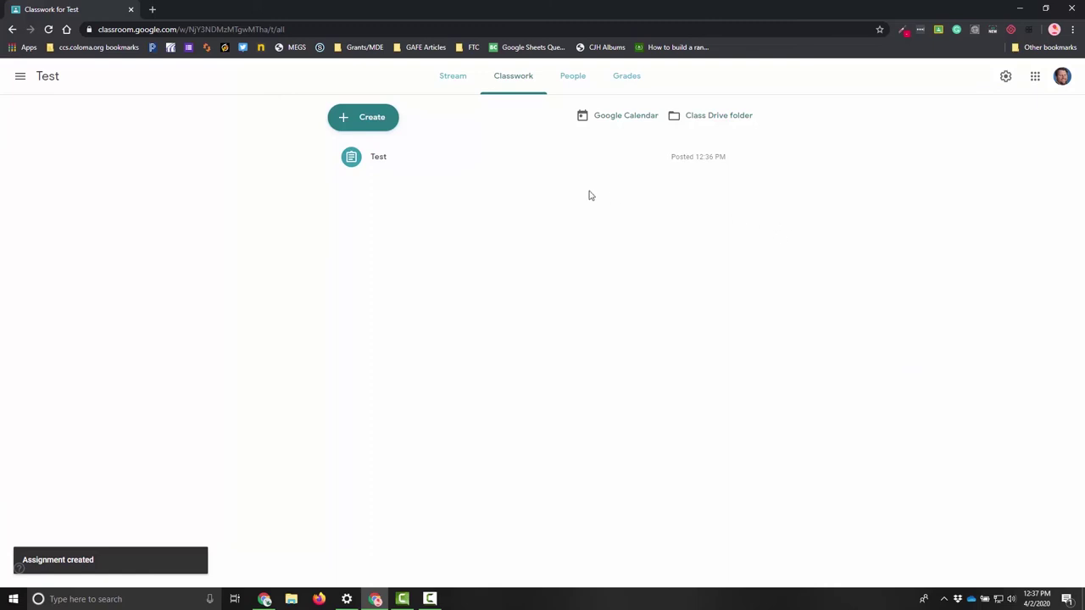
left_click(399, 163)
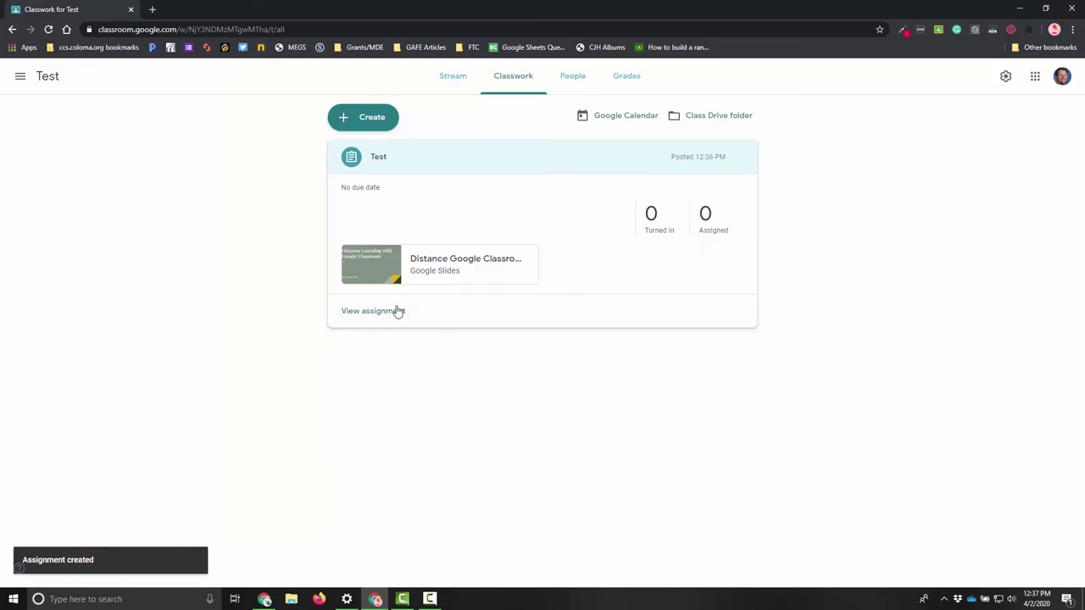
left_click(370, 310)
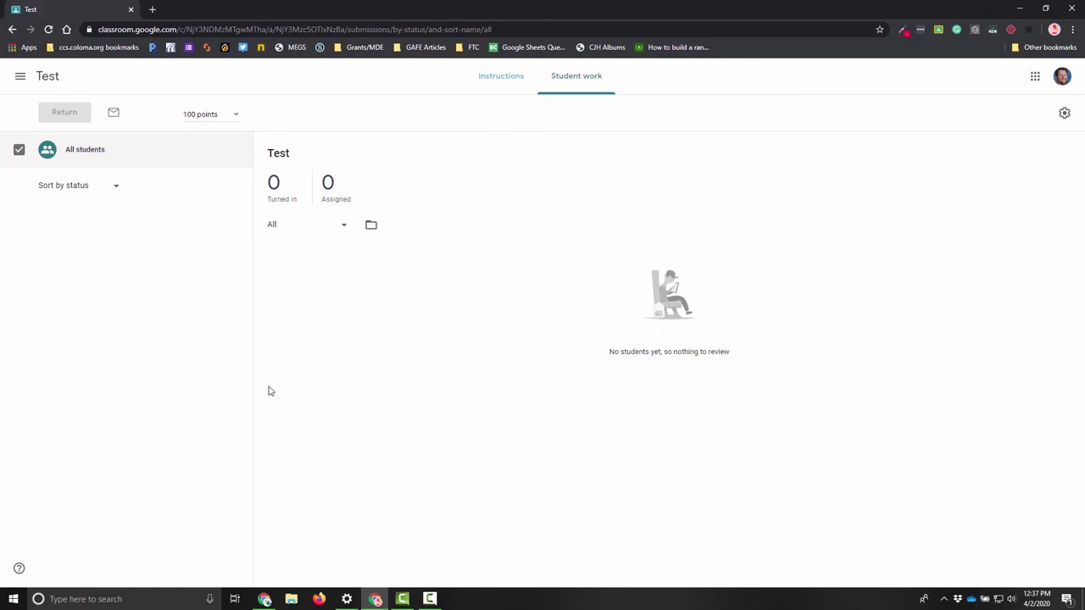
left_click(492, 82)
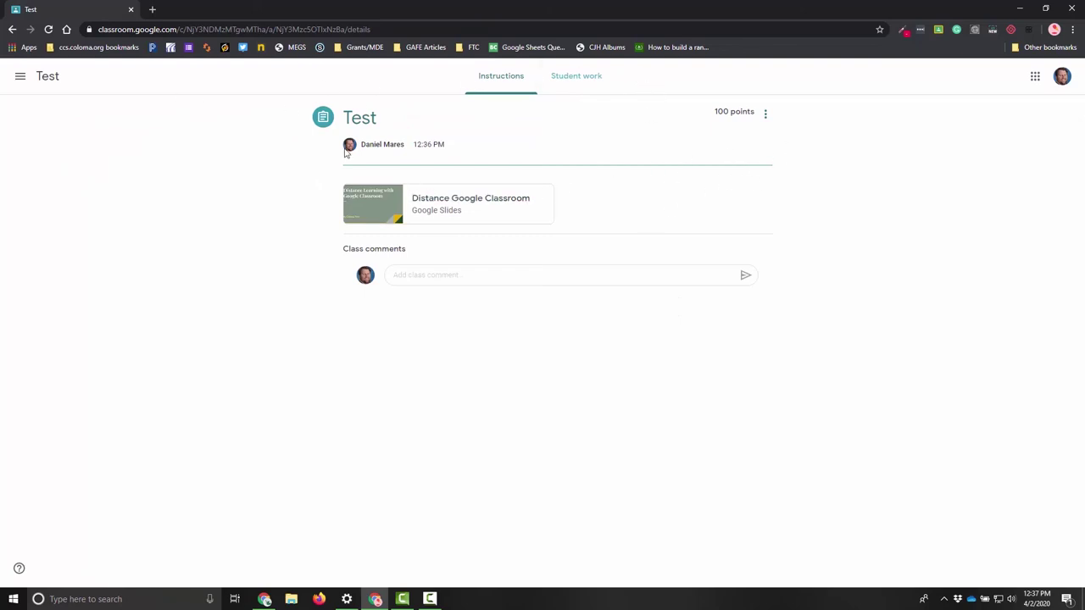
Step: Return to the Test class's Classwork page to confirm the assignment is listed
left_click(19, 78)
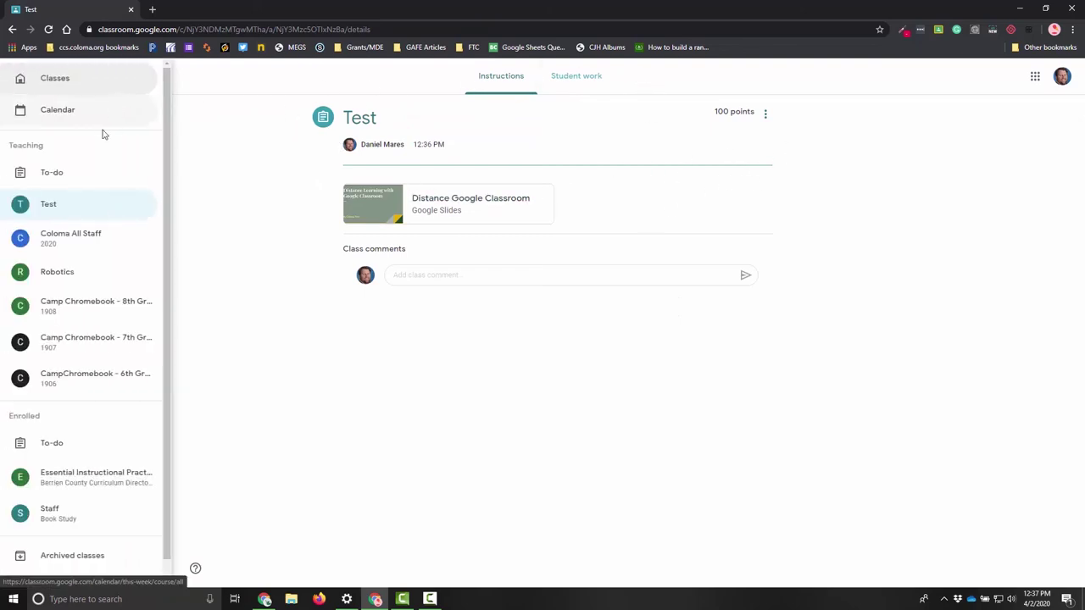
left_click(53, 206)
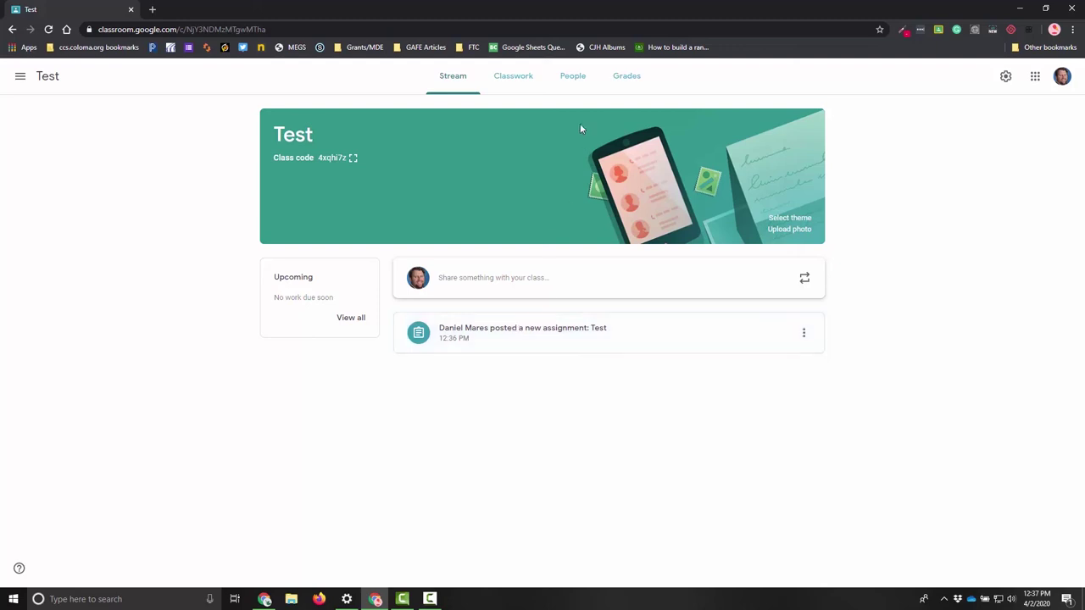
left_click(507, 80)
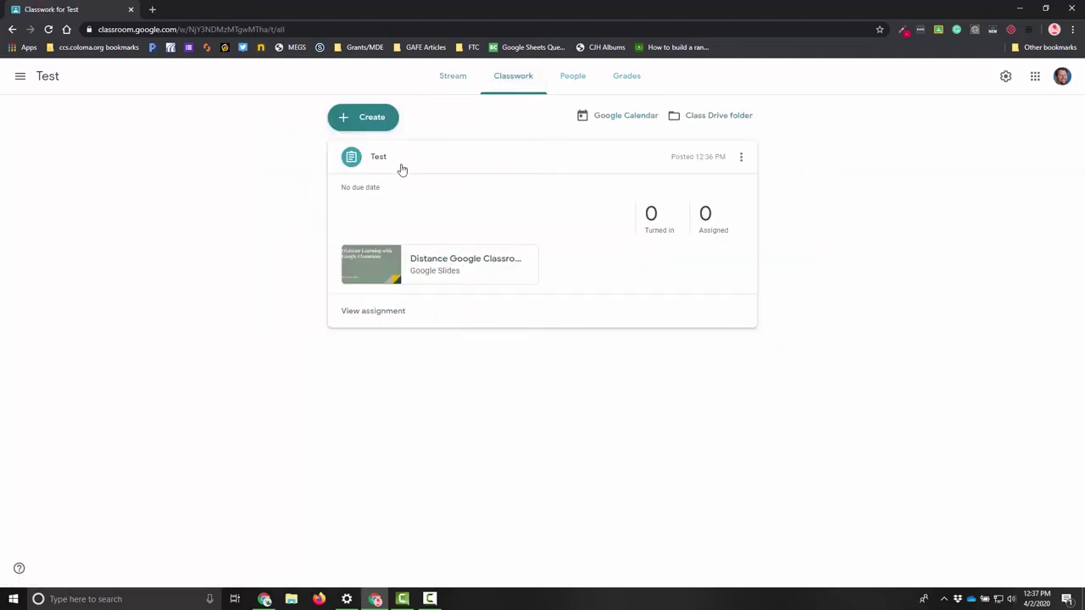